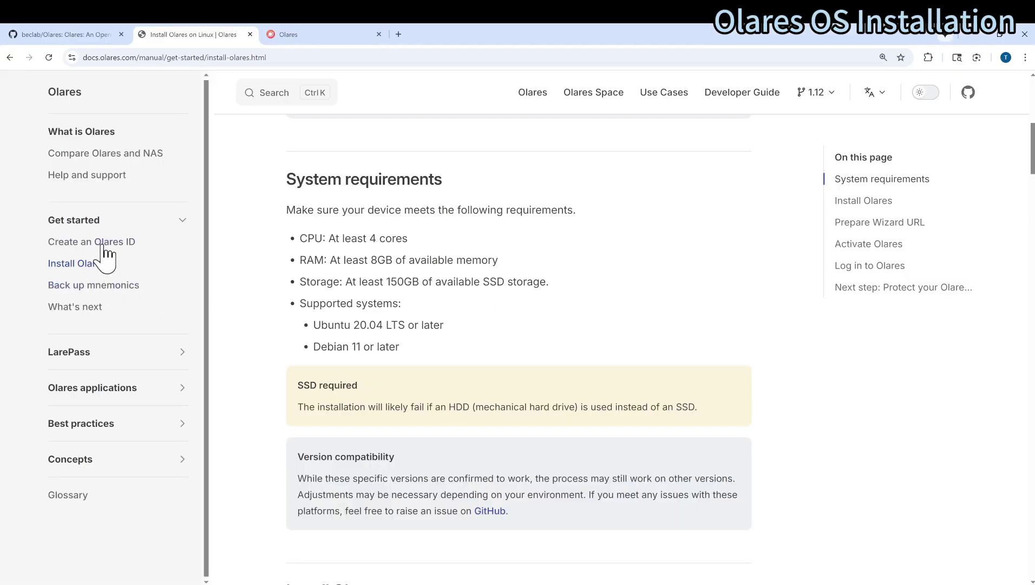
click(111, 247)
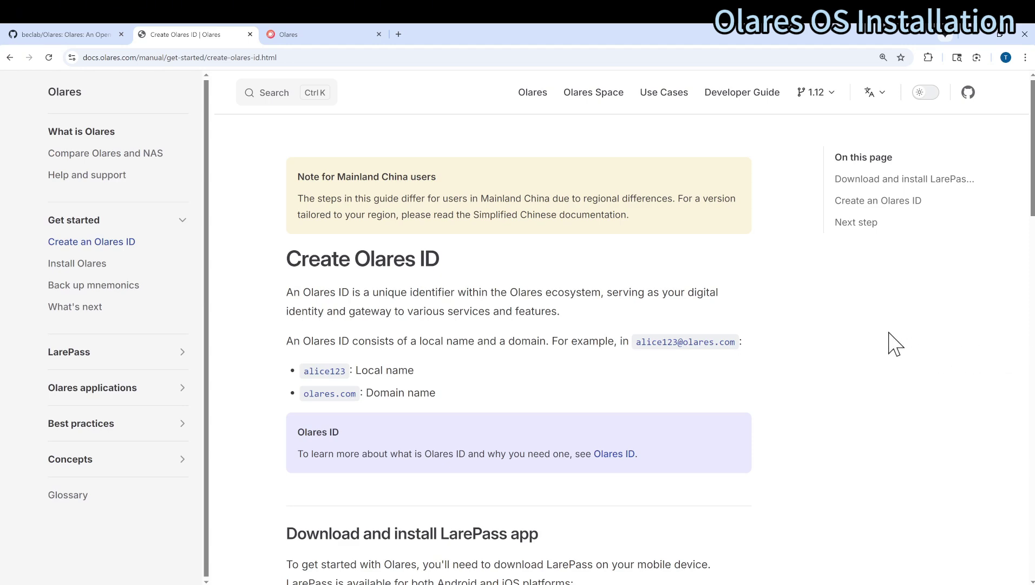
scroll(519, 352, down, 7)
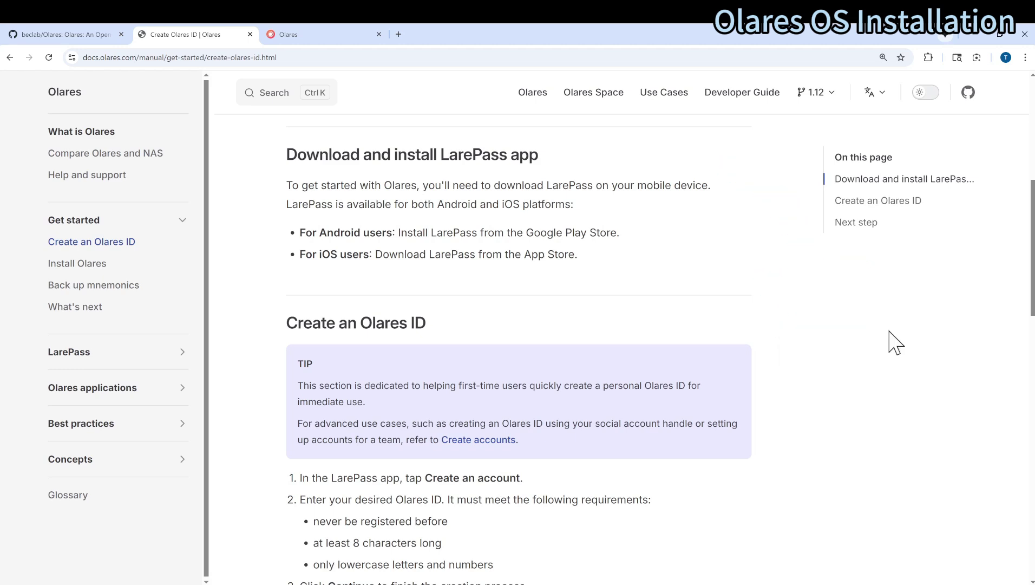
scroll(894, 342, down, 3)
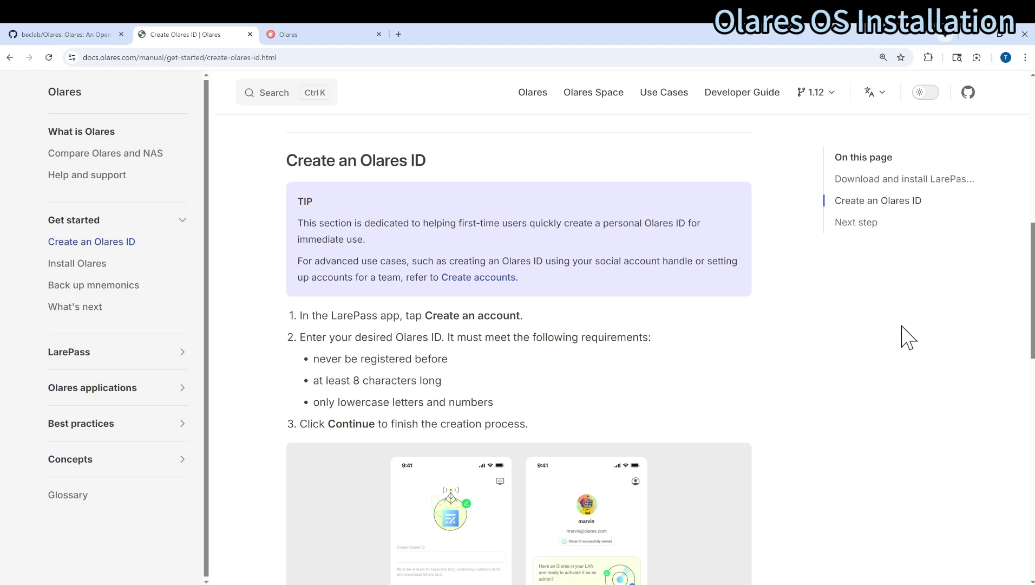
scroll(605, 331, down, 8)
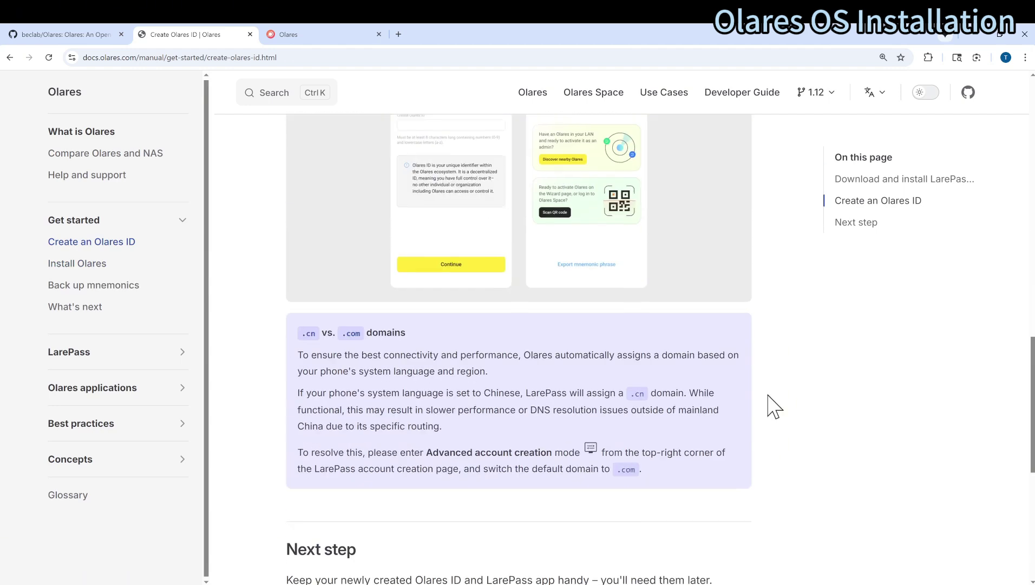
scroll(774, 405, up, 4)
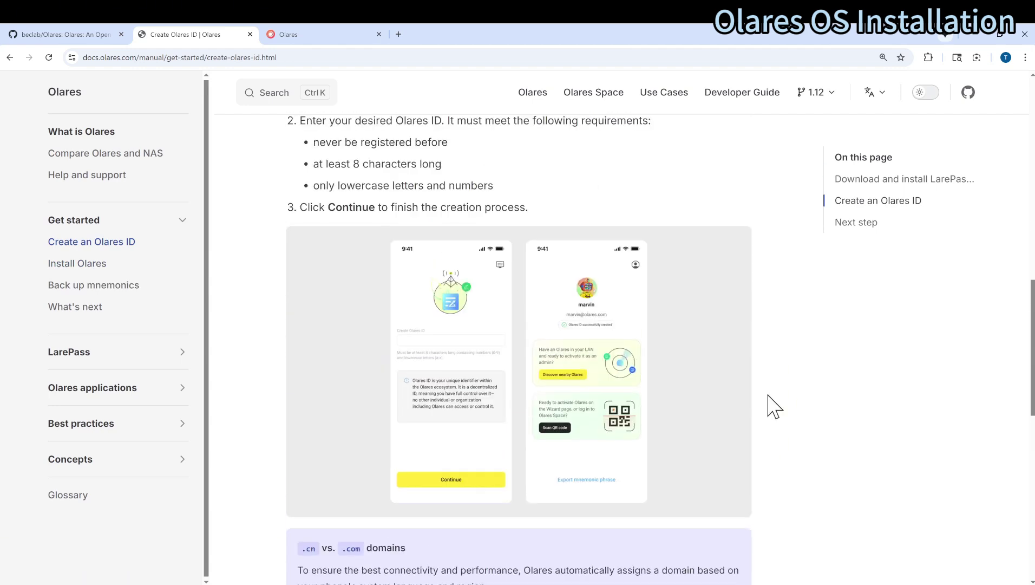
click(92, 264)
scroll(844, 382, down, 10)
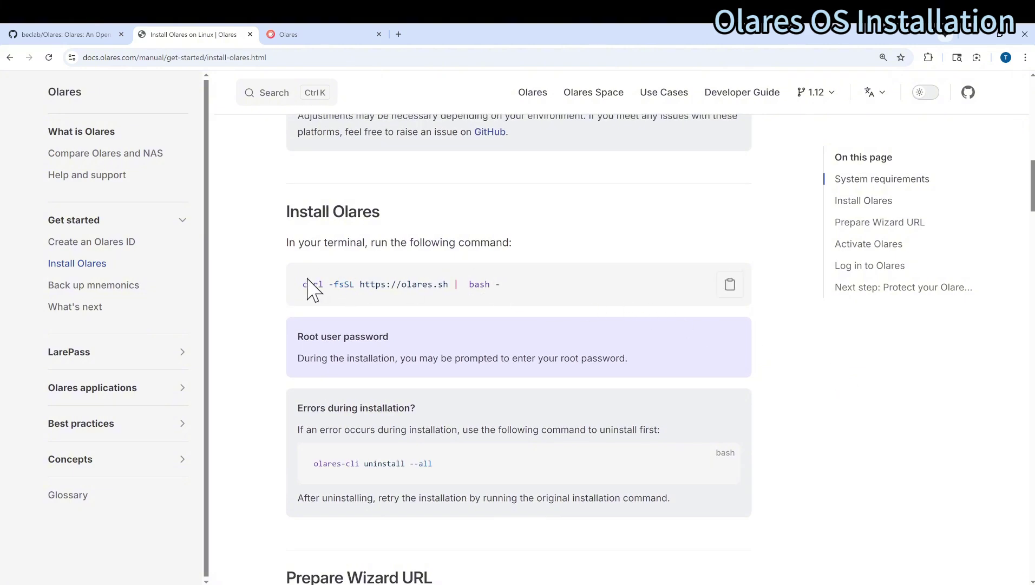
drag(302, 285, 542, 297)
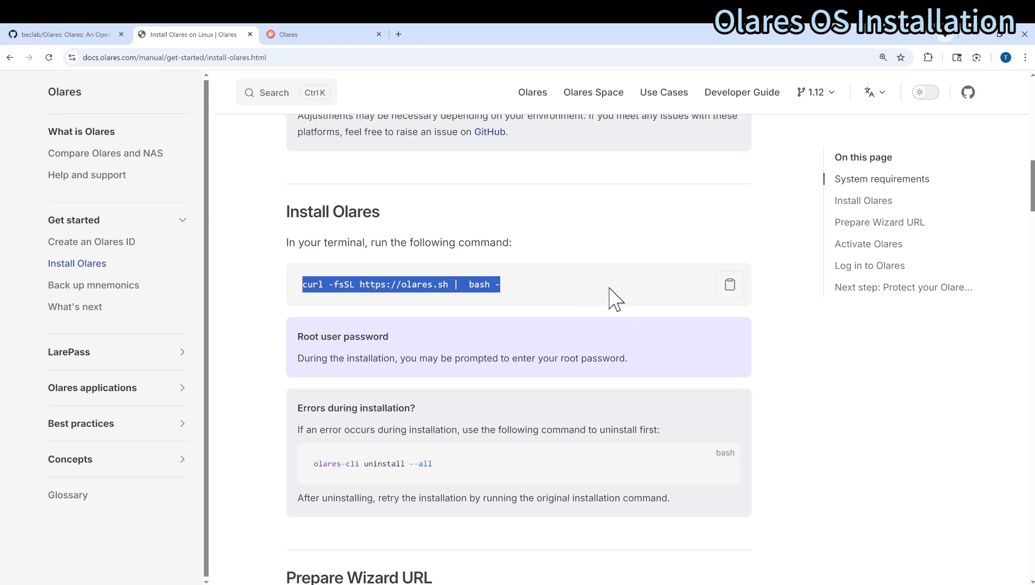
click(363, 288)
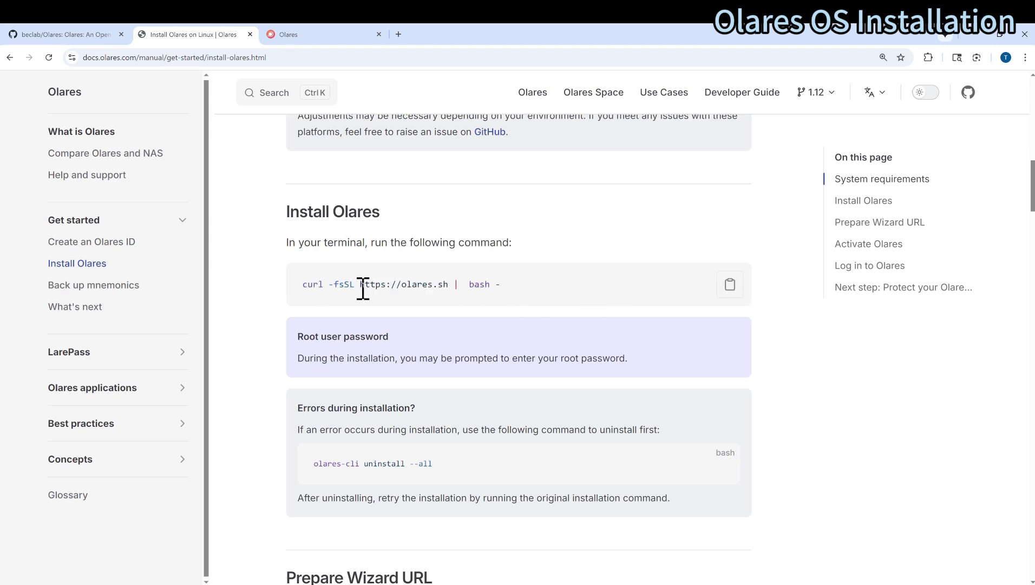
drag(363, 289, 448, 291)
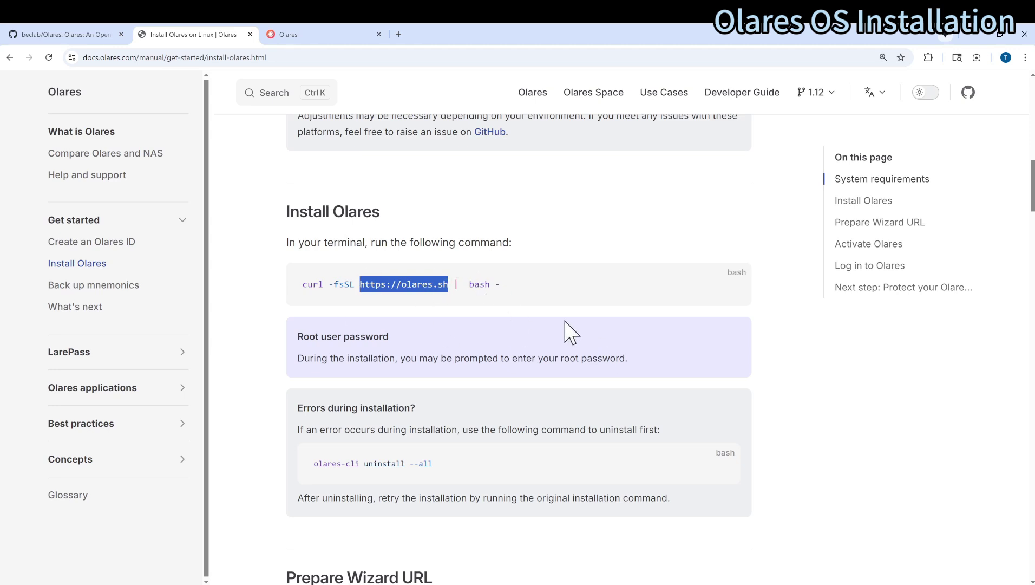
triple_click(493, 285)
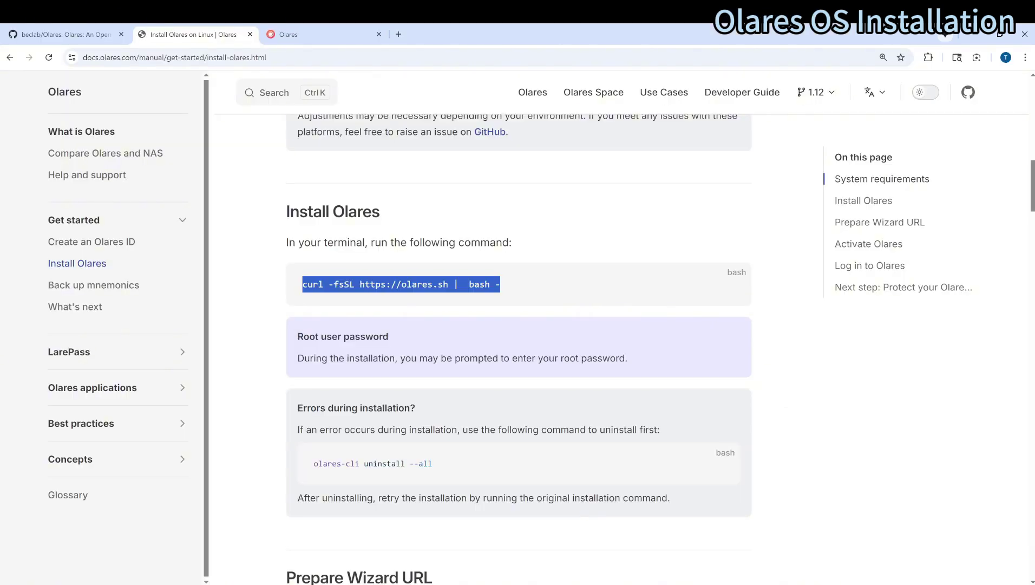
On the Olares web desktop, open Files at Home, reposition its window, then show all installed apps.
click(339, 34)
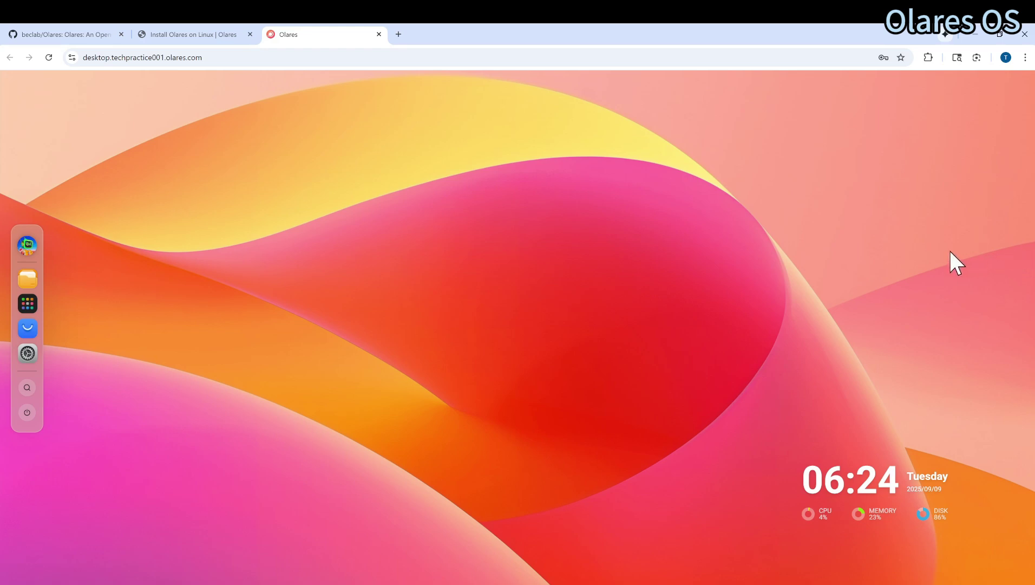
click(28, 280)
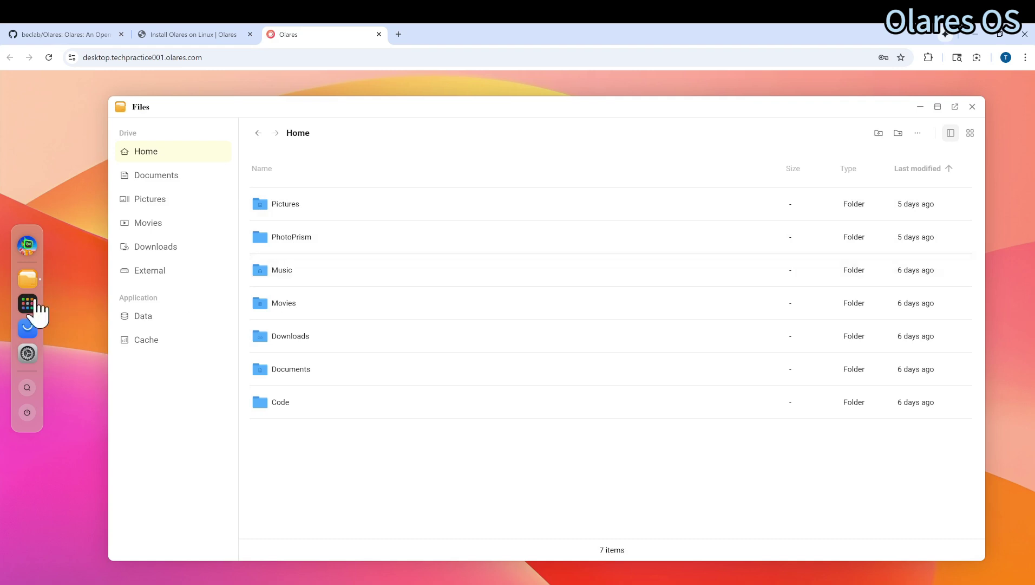
drag(358, 107, 331, 84)
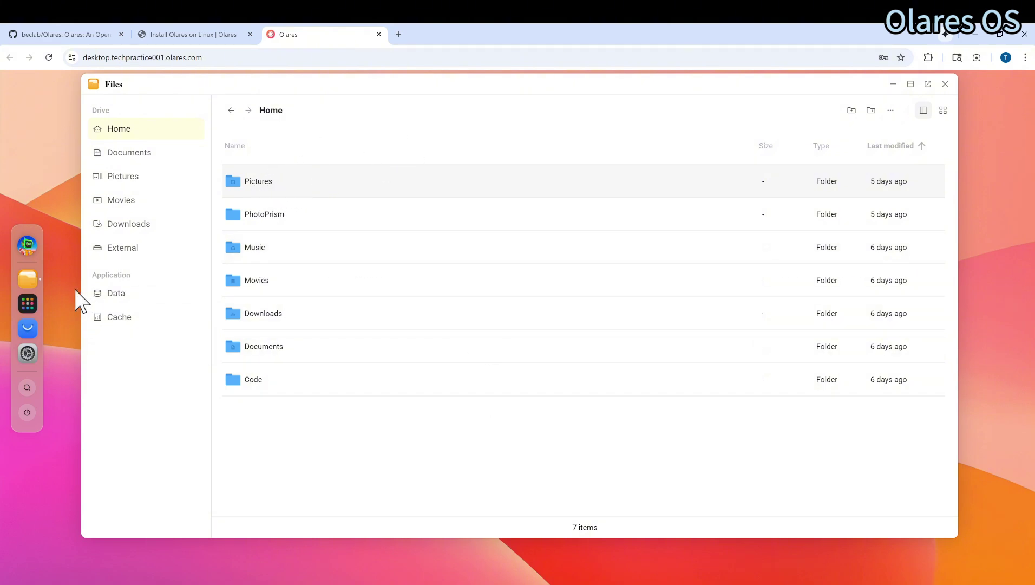
click(29, 304)
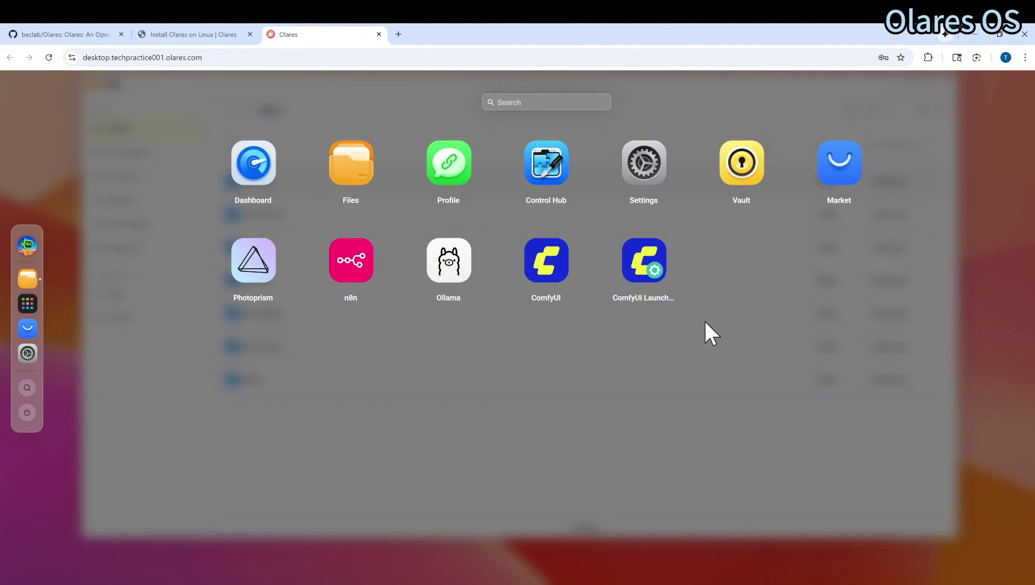
Open Market, move its window up-left, and scroll the Discover page's community, top and latest listings.
click(29, 326)
drag(358, 122, 323, 87)
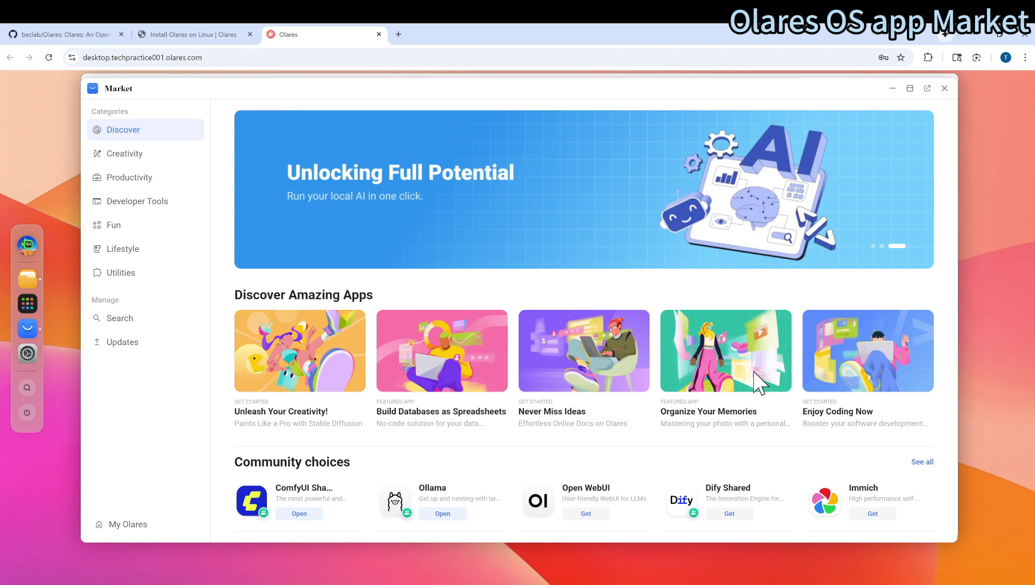
scroll(761, 382, down, 4)
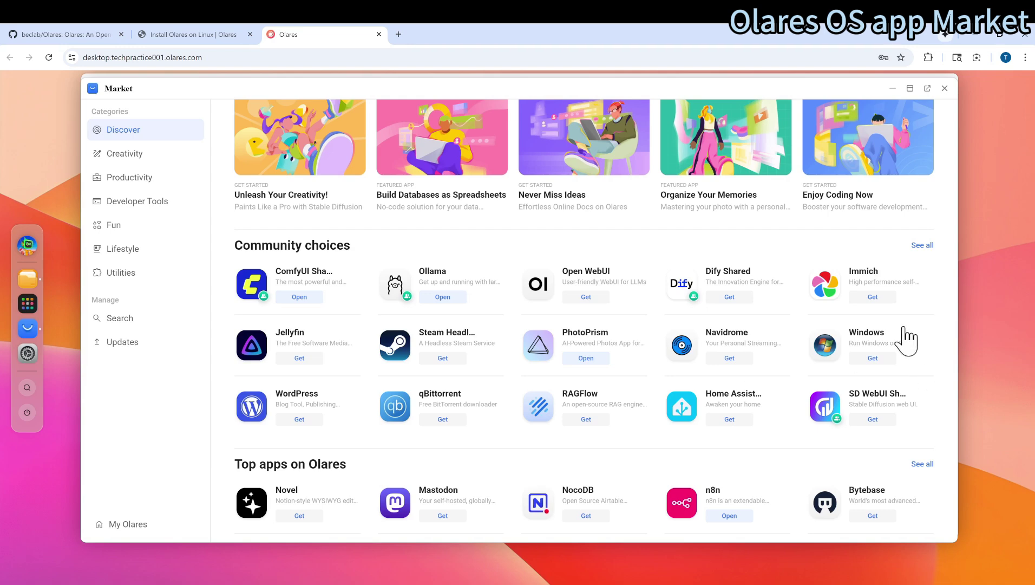
scroll(925, 333, down, 5)
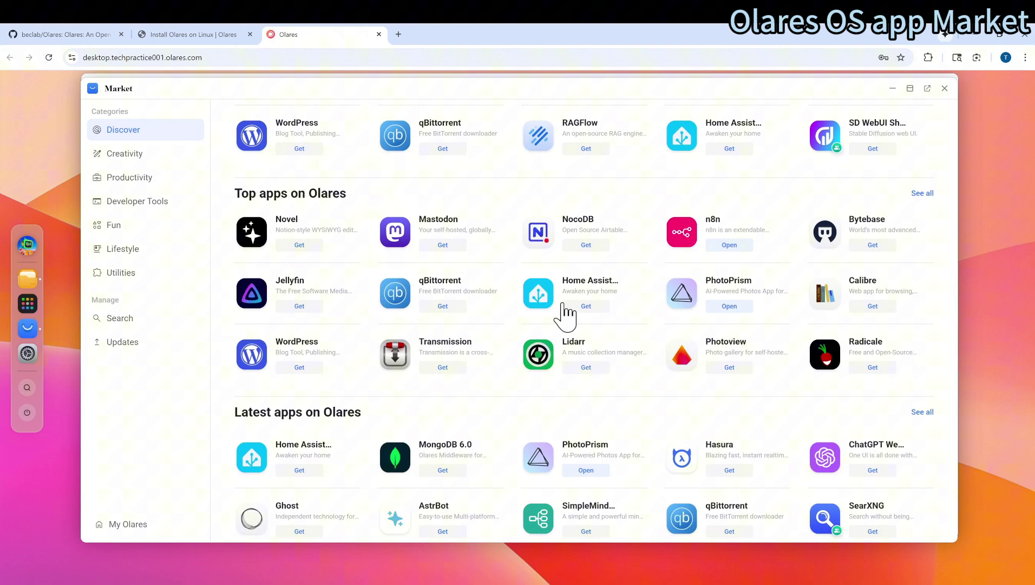
scroll(866, 348, down, 2)
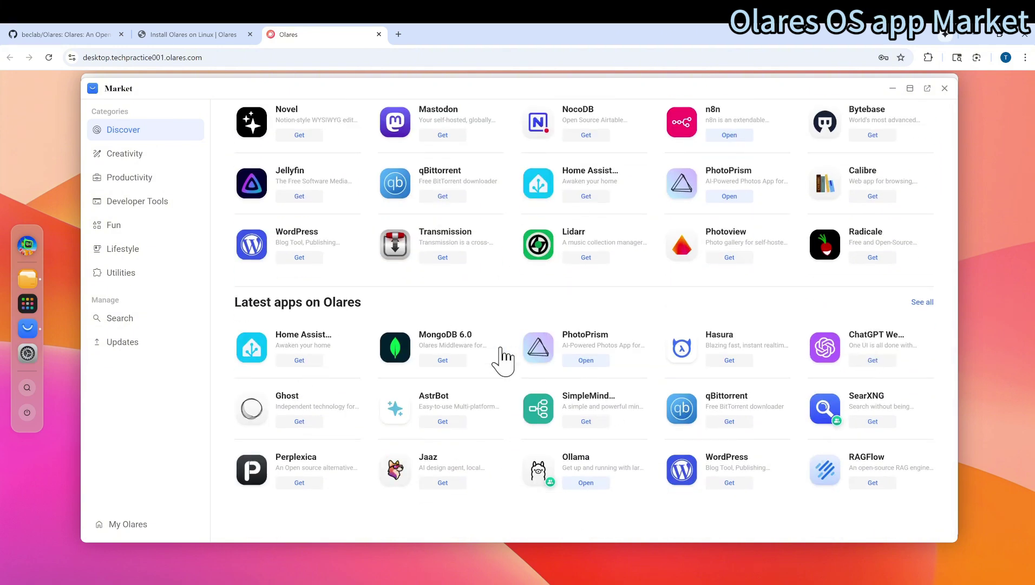
scroll(503, 358, up, 12)
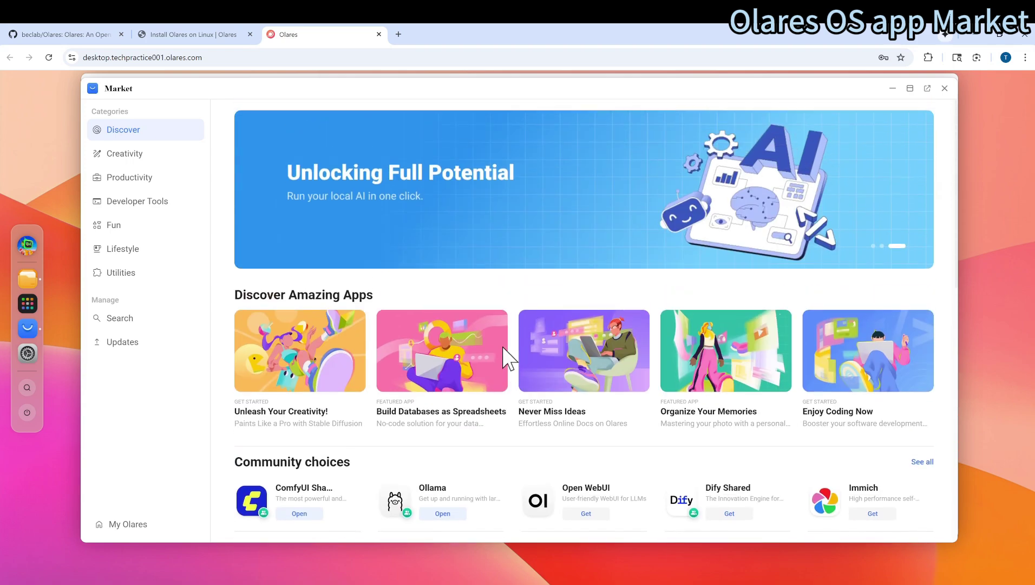
scroll(504, 359, down, 3)
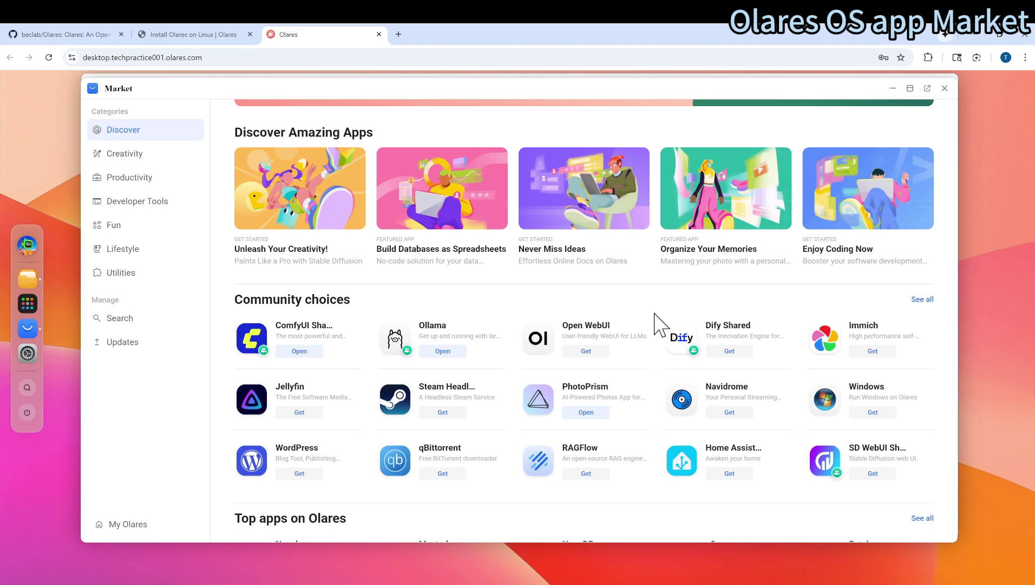
scroll(656, 323, up, 2)
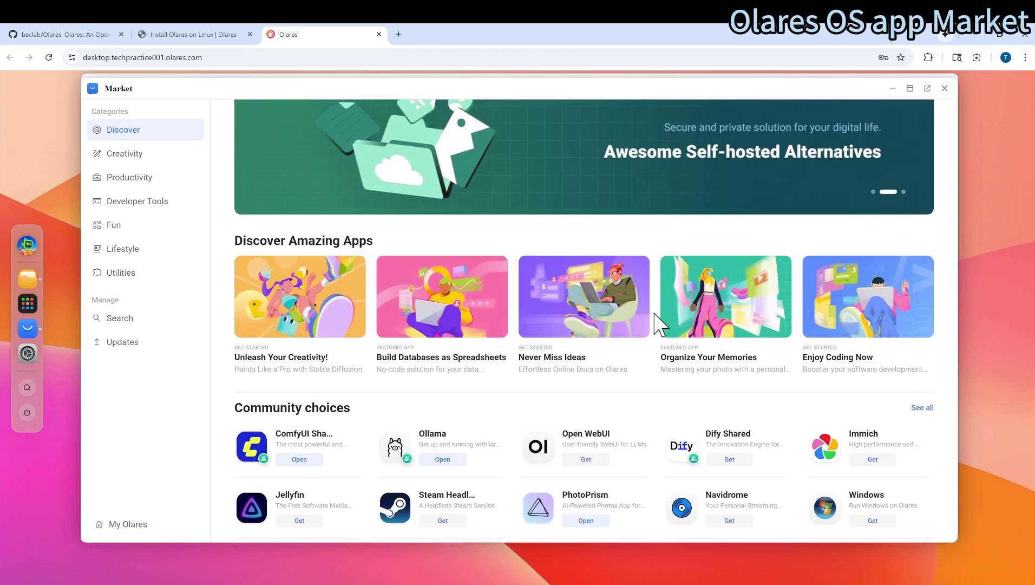
scroll(659, 324, down, 1)
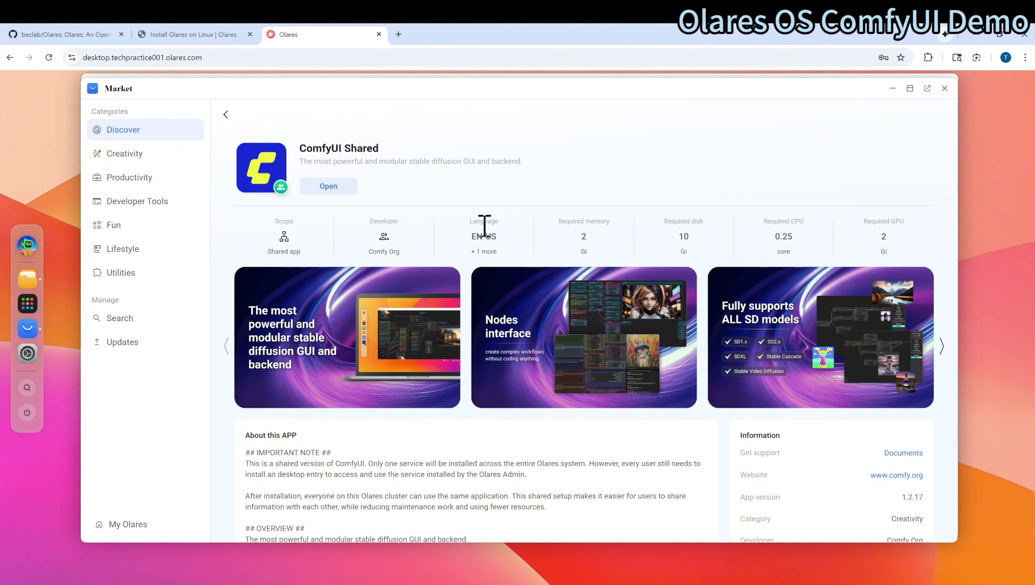
Open ComfyUI Shared and continue to its ComfyUI Launcher page showing ComfyUI 0.3.51 stopped.
click(328, 186)
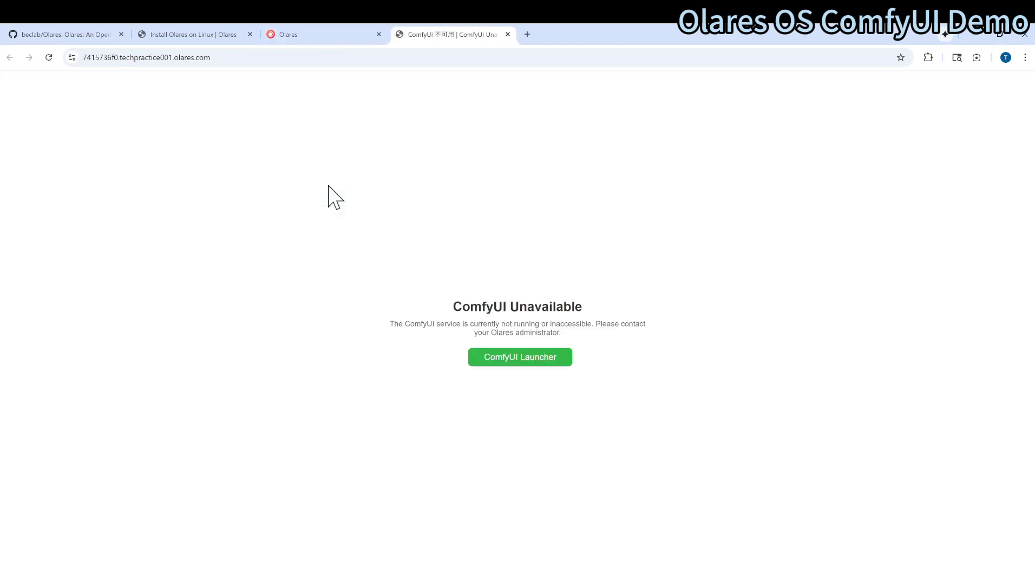
click(531, 362)
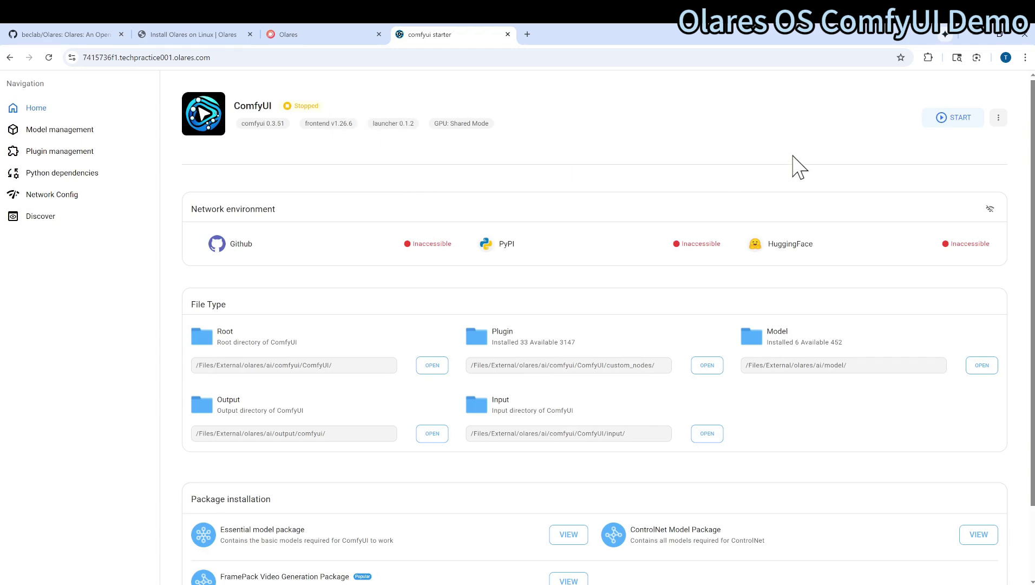
Start ComfyUI 0.3.51, dismissing the 'Missing essential models' warning, and wait while it loads.
click(954, 118)
click(554, 378)
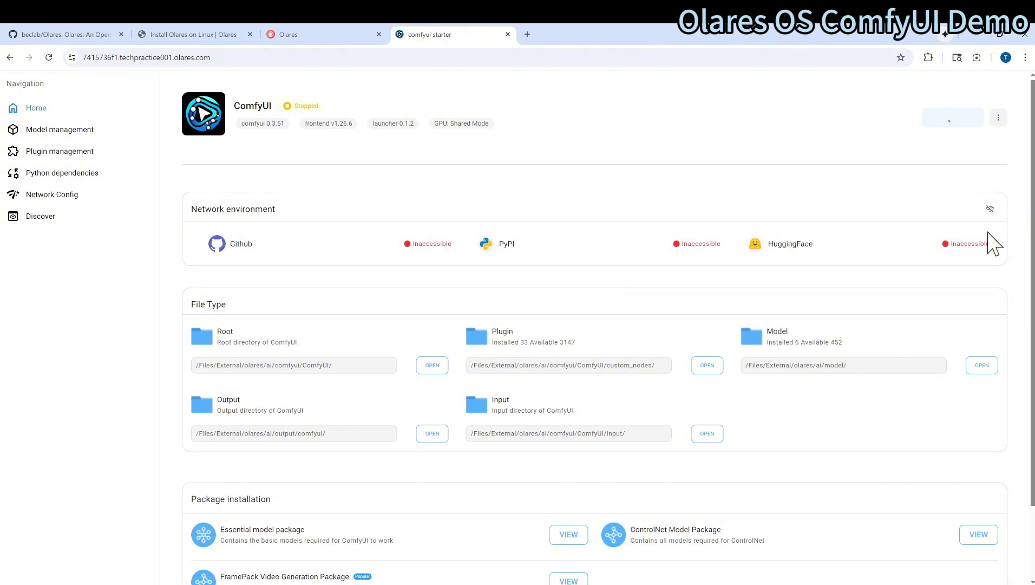
scroll(774, 224, down, 2)
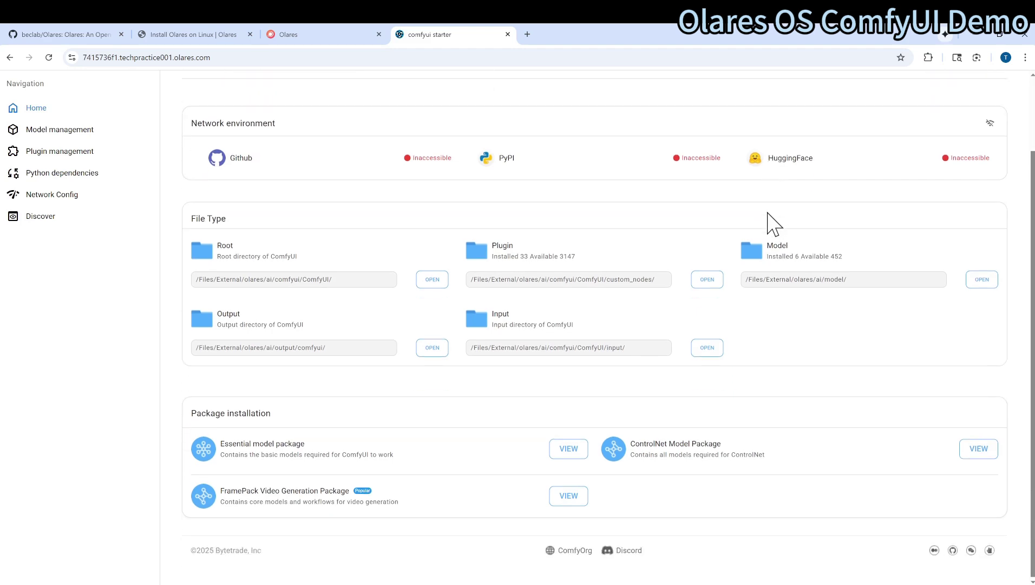
scroll(774, 224, up, 2)
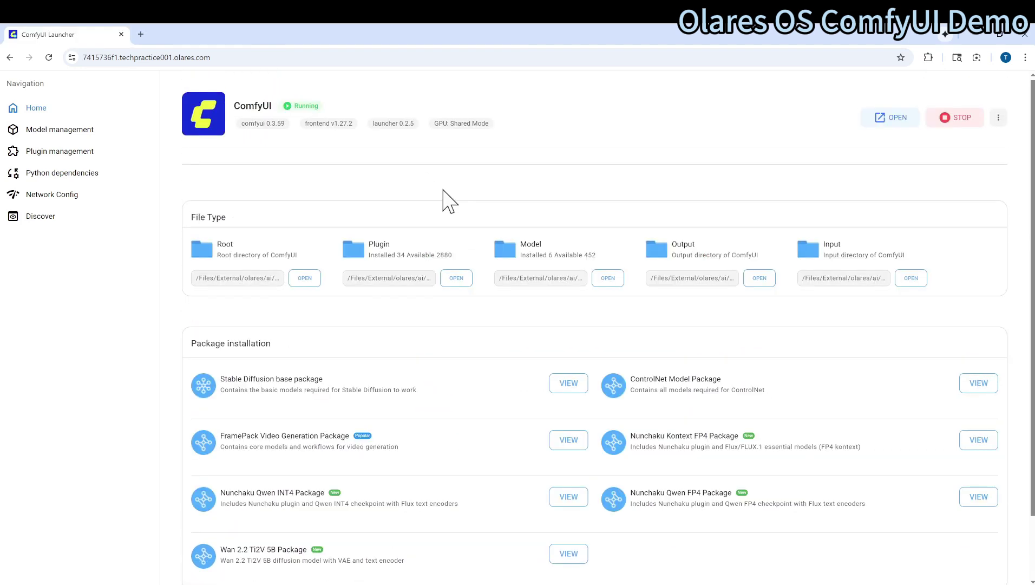
View the FramePack Video Generation Package details and download all seven of its resources.
scroll(504, 250, down, 3)
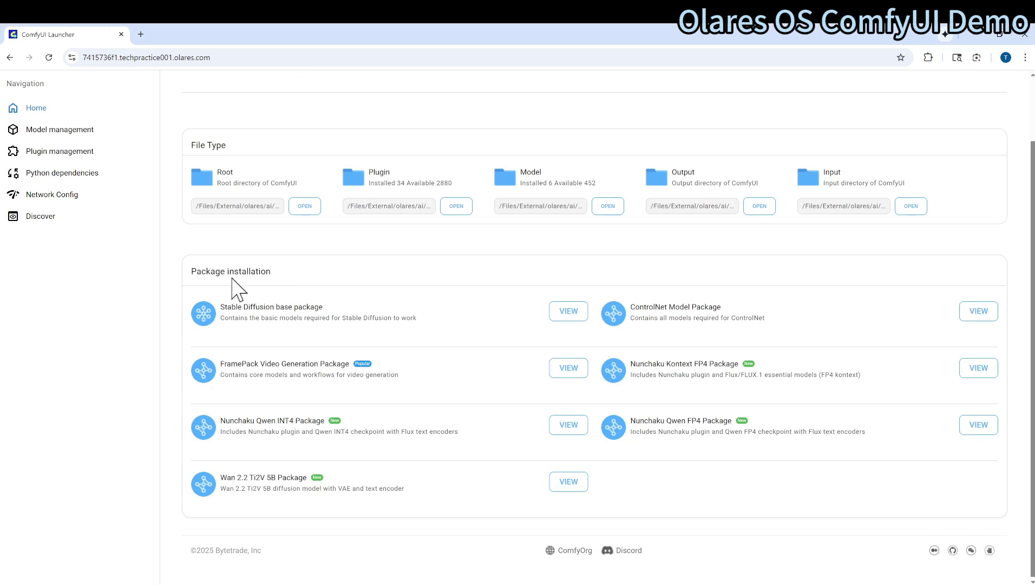
drag(183, 269, 312, 282)
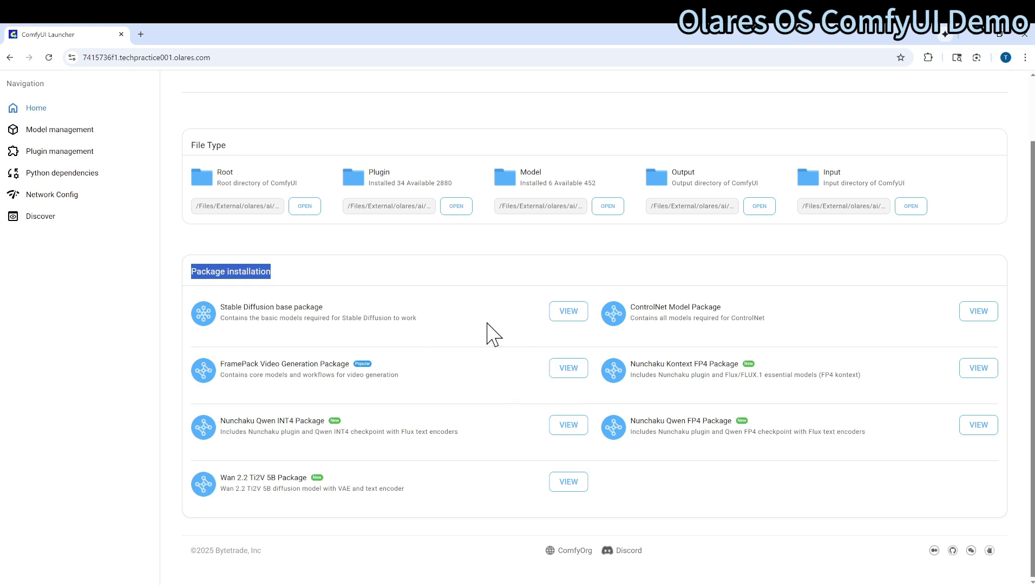
scroll(487, 323, up, 2)
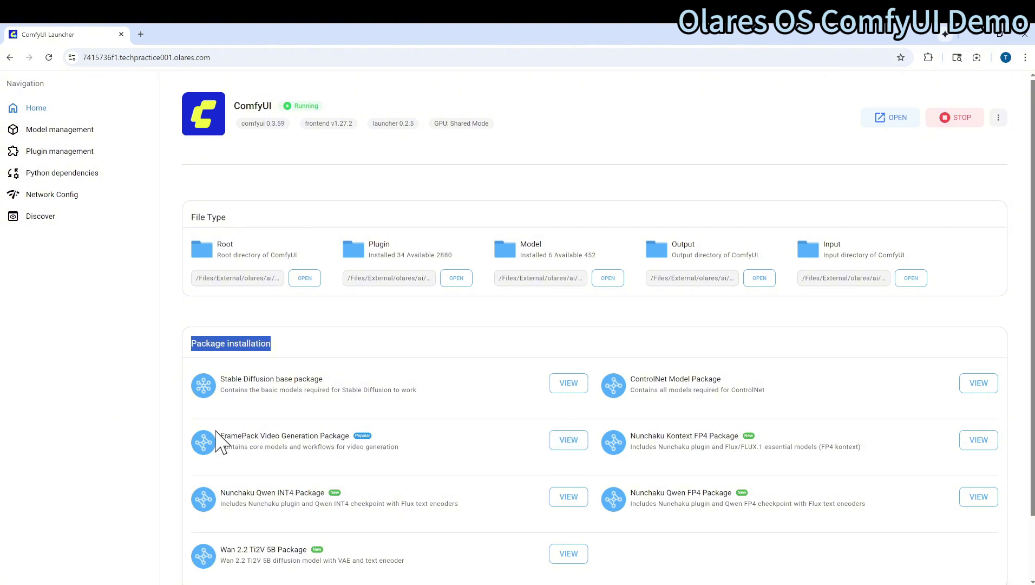
drag(220, 435, 358, 448)
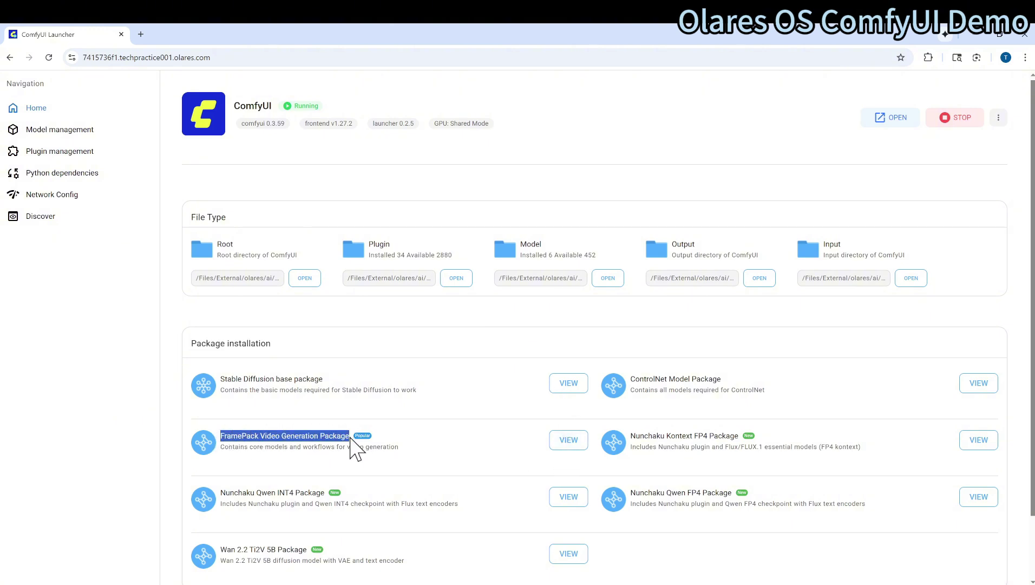
click(566, 440)
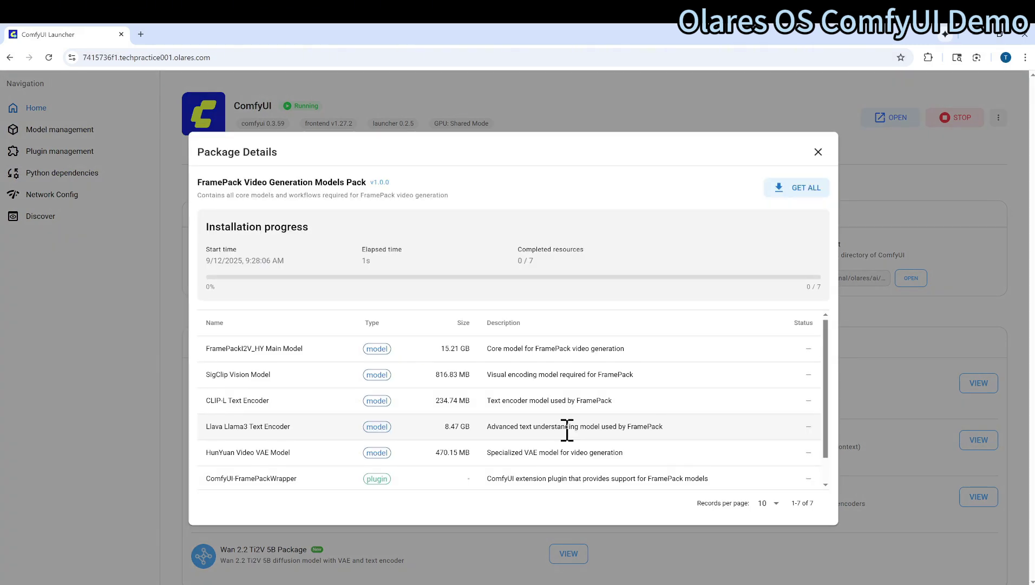
scroll(433, 331, down, 1)
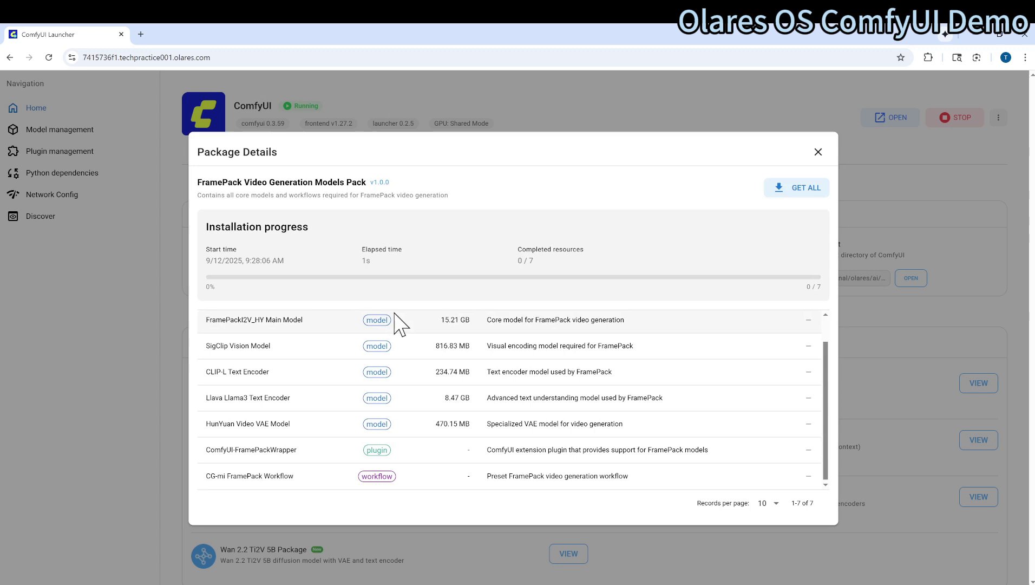
scroll(466, 349, up, 1)
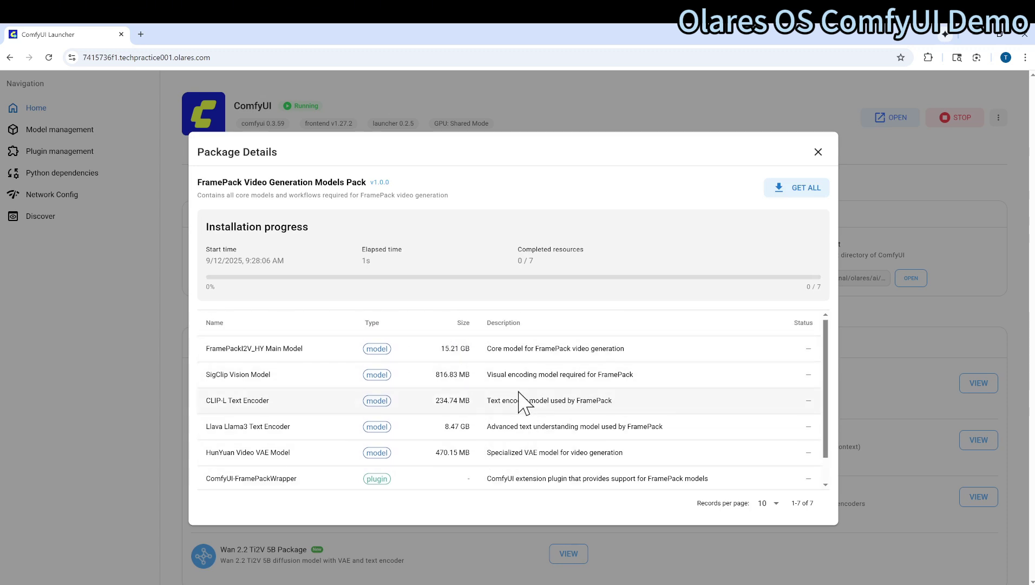
click(798, 189)
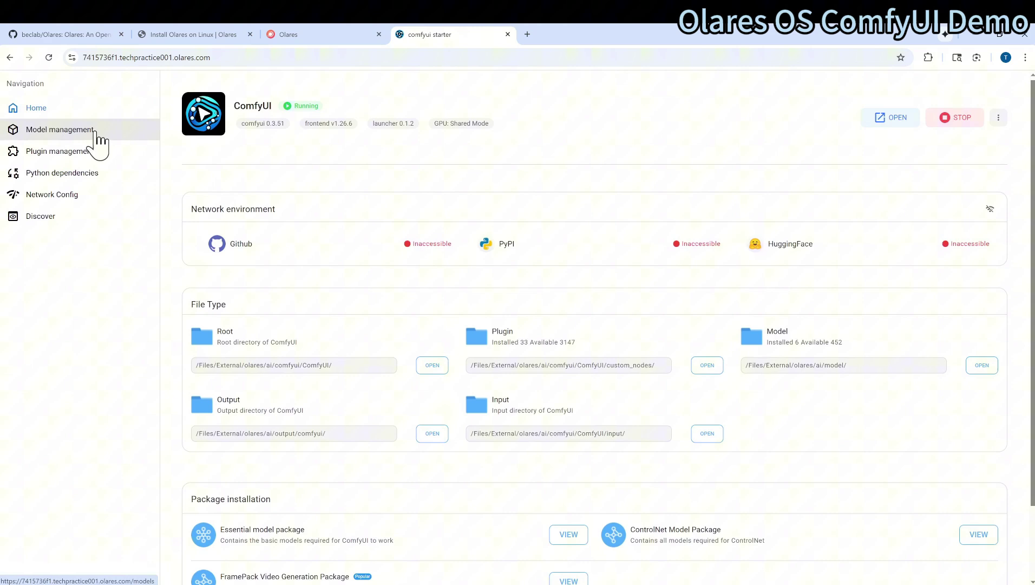
Open Model management and scroll through the 6 installed models and the Available models table.
click(75, 135)
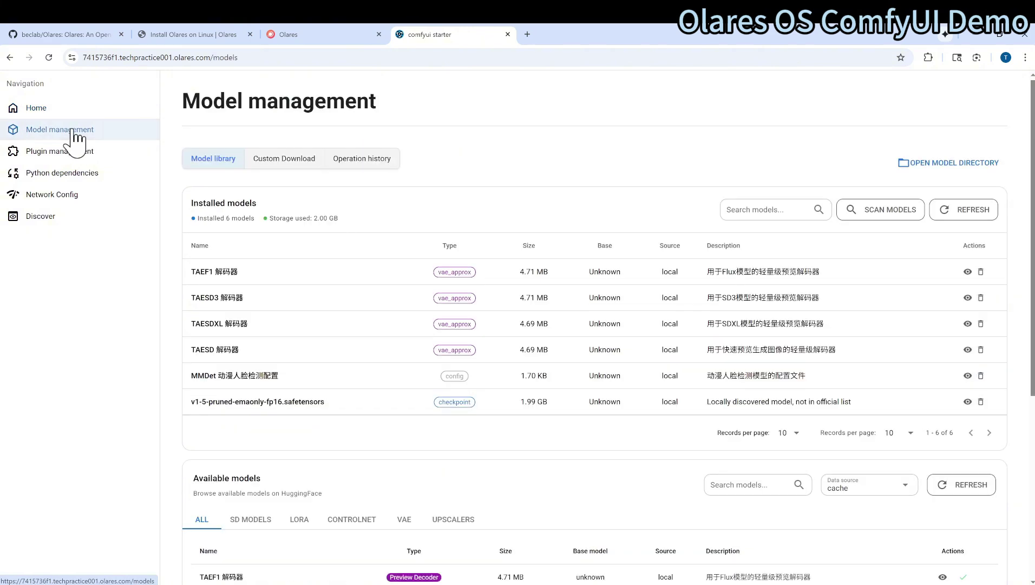
scroll(600, 322, down, 5)
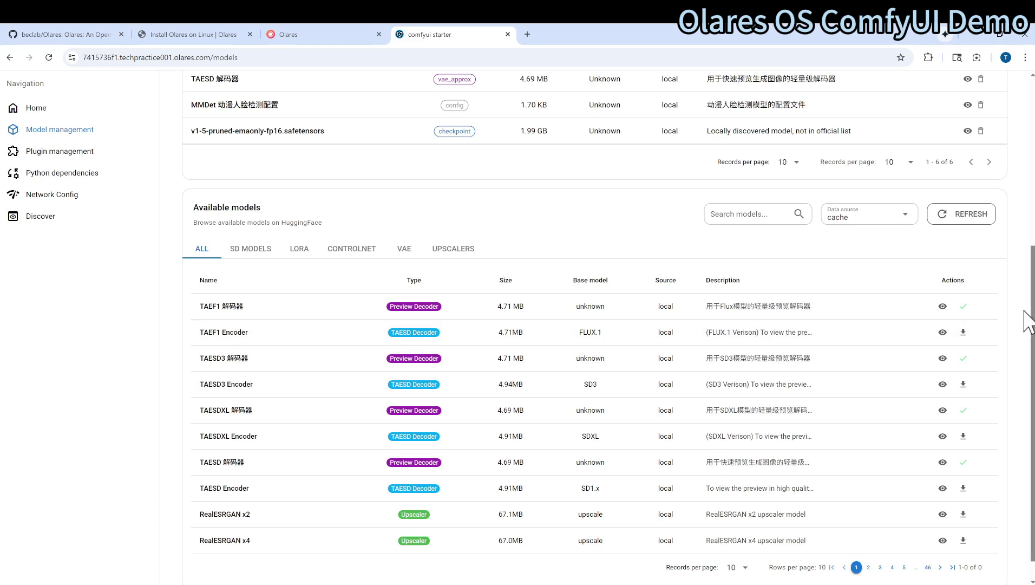
scroll(961, 336, up, 1)
scroll(961, 336, up, 5)
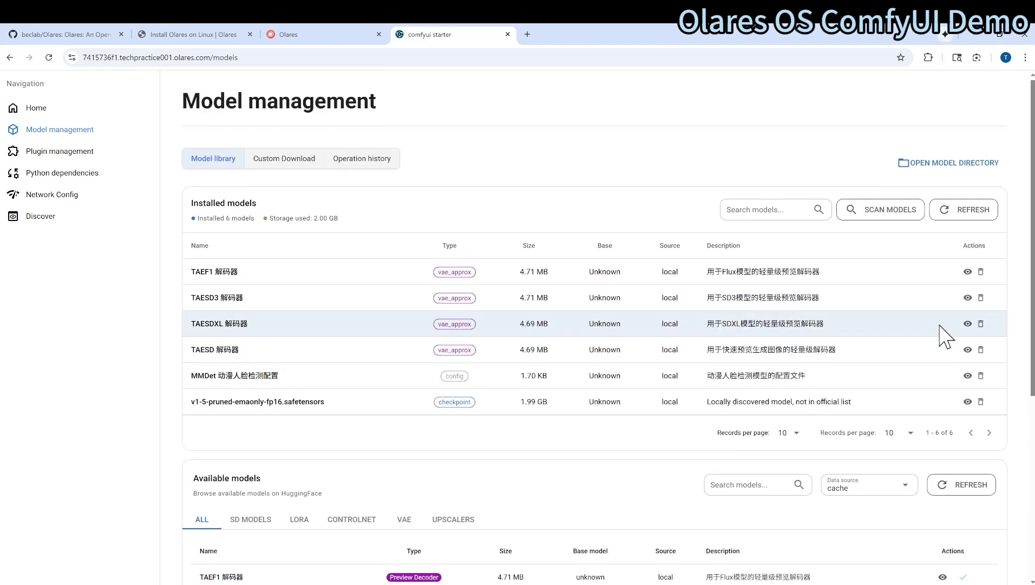
Set the Custom Download destination folder to Checkpoints.
click(285, 160)
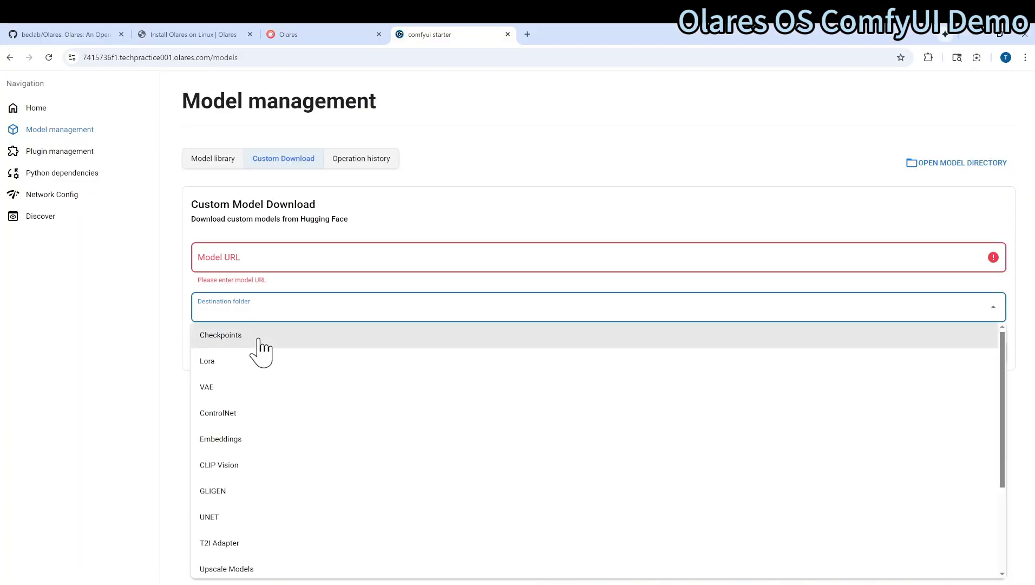
click(258, 347)
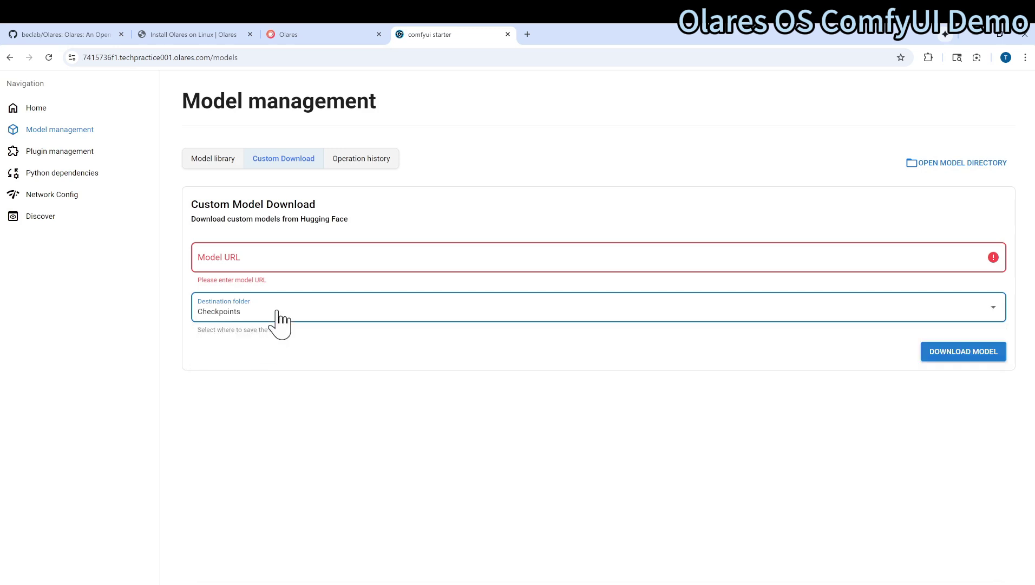
click(279, 319)
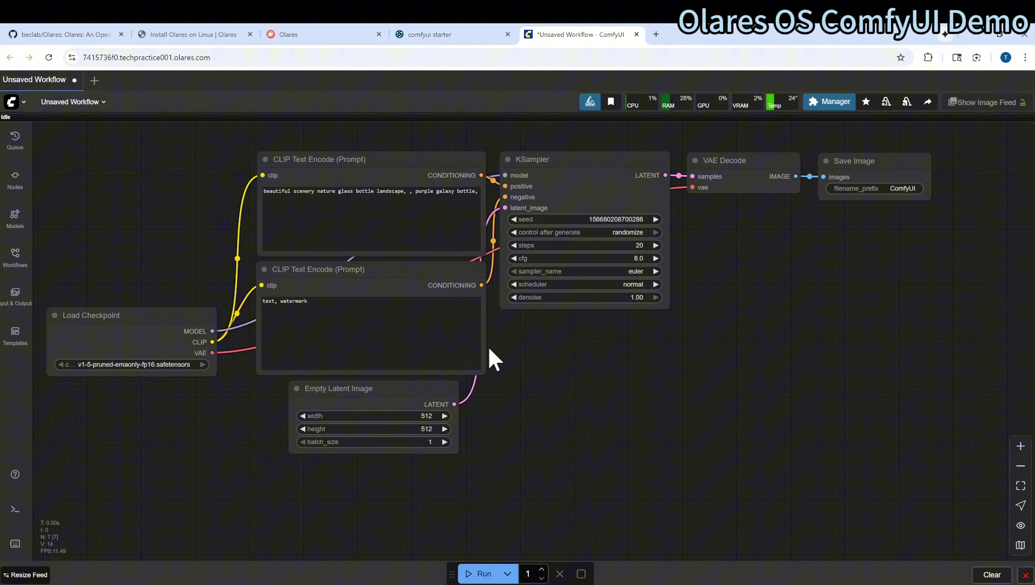
Run the default workflow to generate the 512×512 purple galaxy bottle, then drag Save Image below VAE Decode.
click(485, 575)
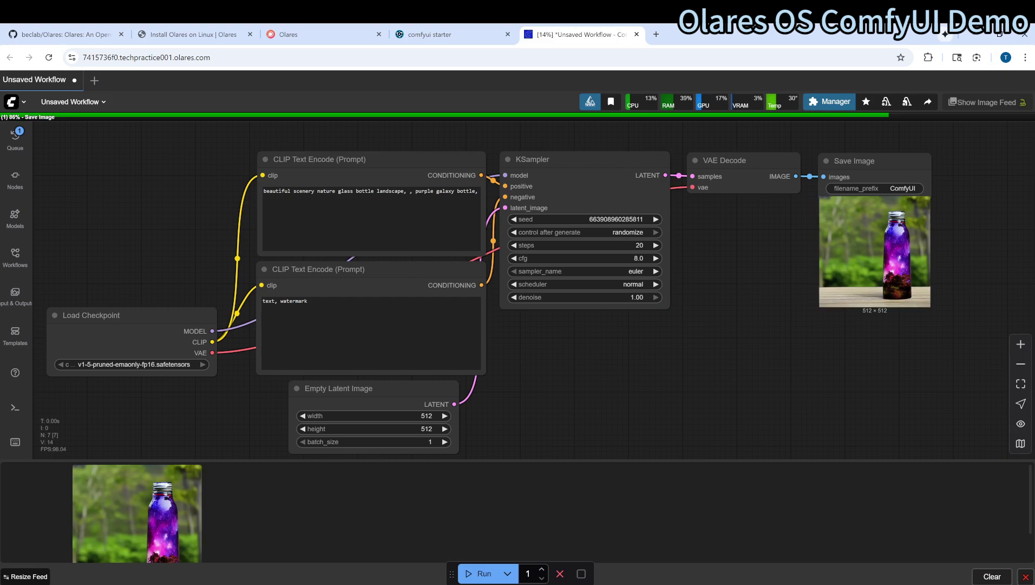
drag(866, 161, 733, 220)
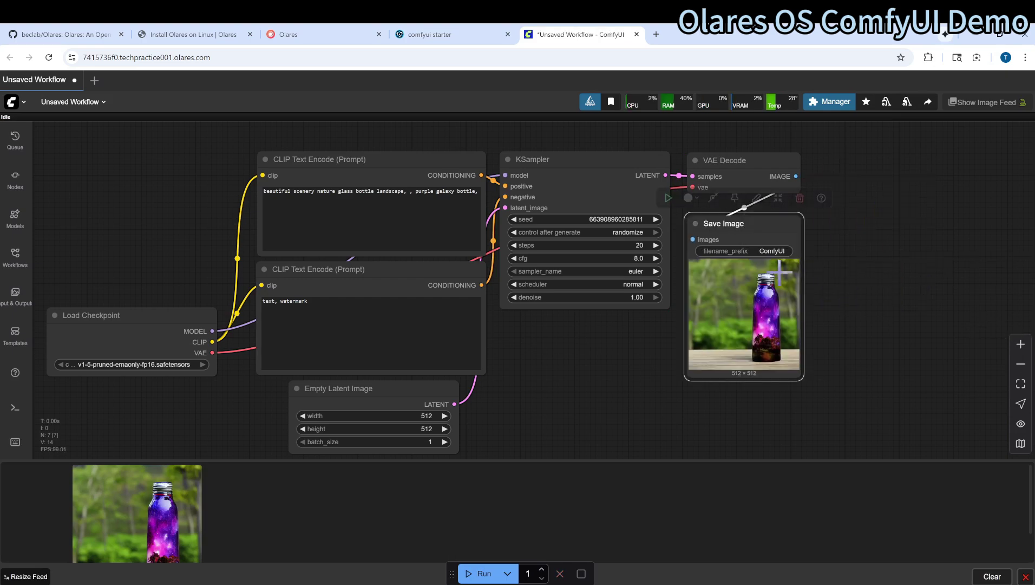
Look over the Olares desktop and 'Install Olares on Linux' docs, then show the beclab/Olares GitHub repo.
click(302, 38)
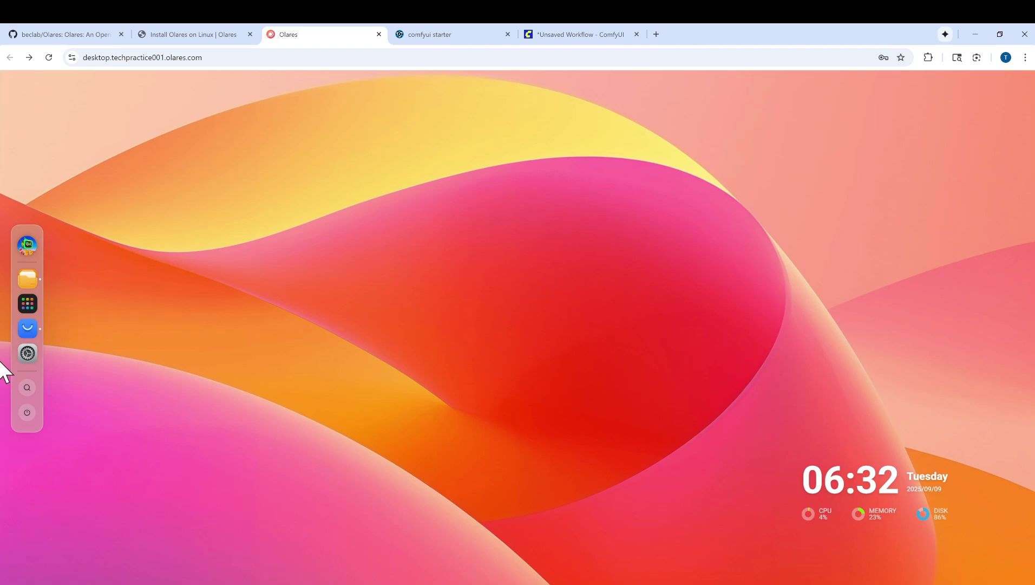
click(184, 42)
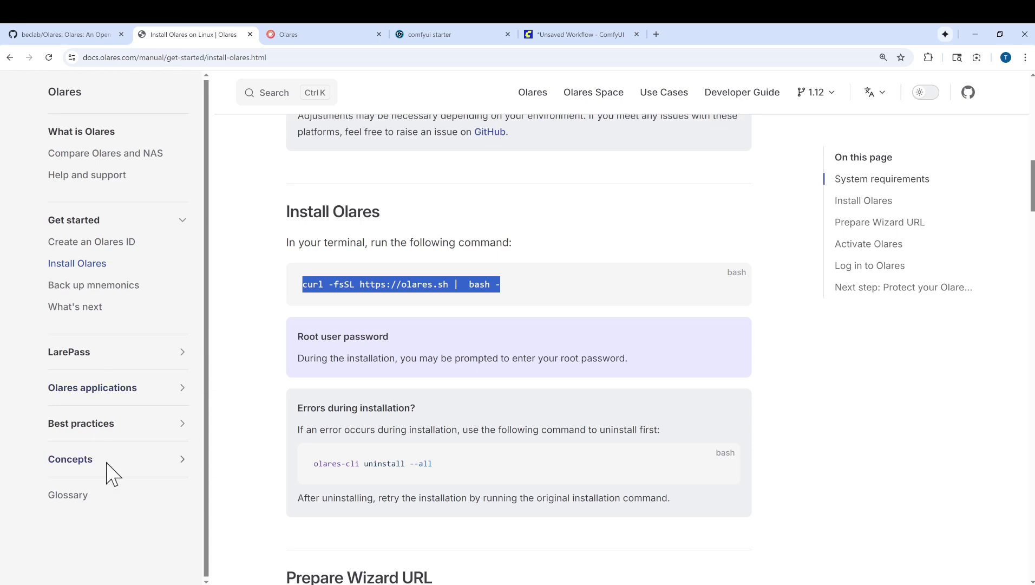
key(ctrl+shift+Tab)
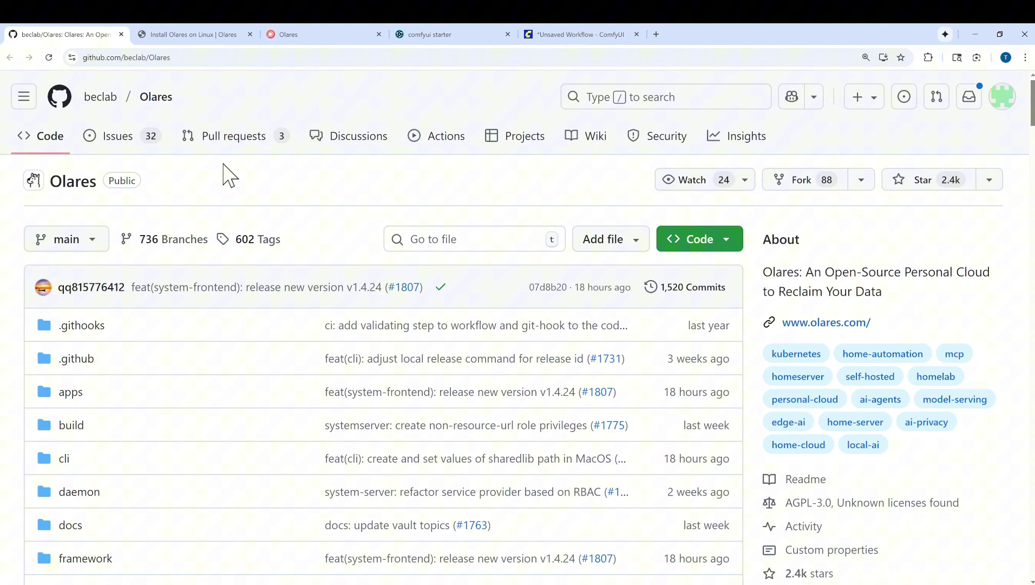
Open the beclab/Olares Issues list on GitHub, showing 32 open and 36 closed issues.
click(98, 155)
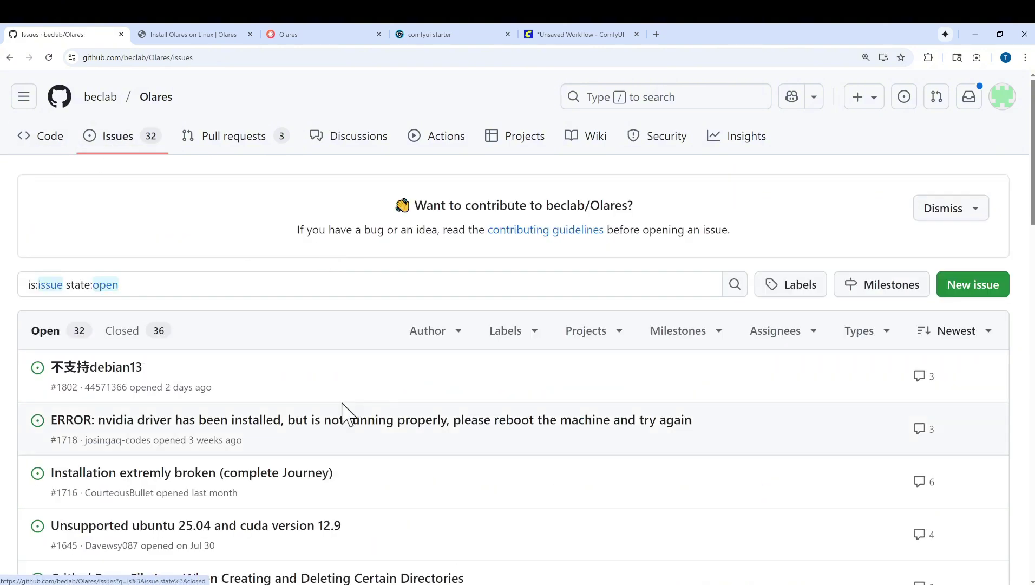